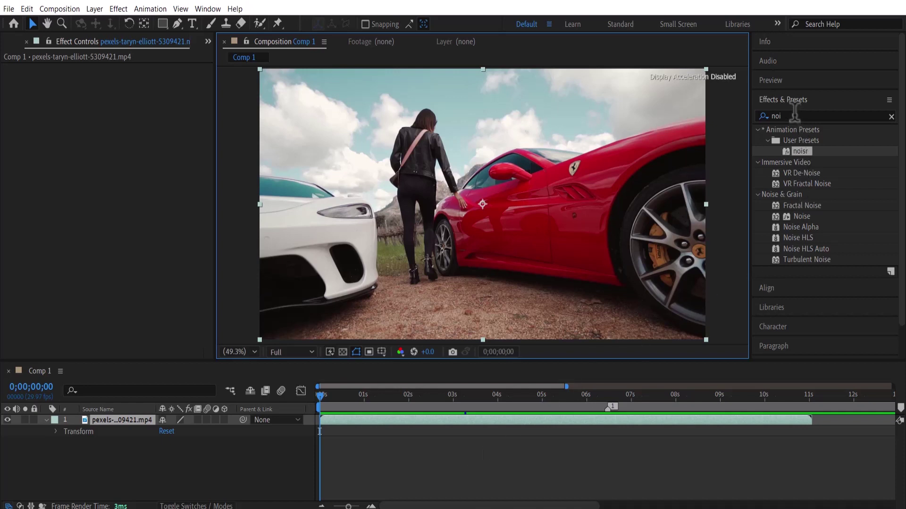
Clear the old 'noi' text from the Effects & Presets search to look for CC Color Neutralizer
{"action": "left_click", "coordinate": [814, 115]}
{"action": "key", "text": "BackSpace"}
{"action": "key", "text": "BackSpace"}
{"action": "key", "text": "BackSpace"}
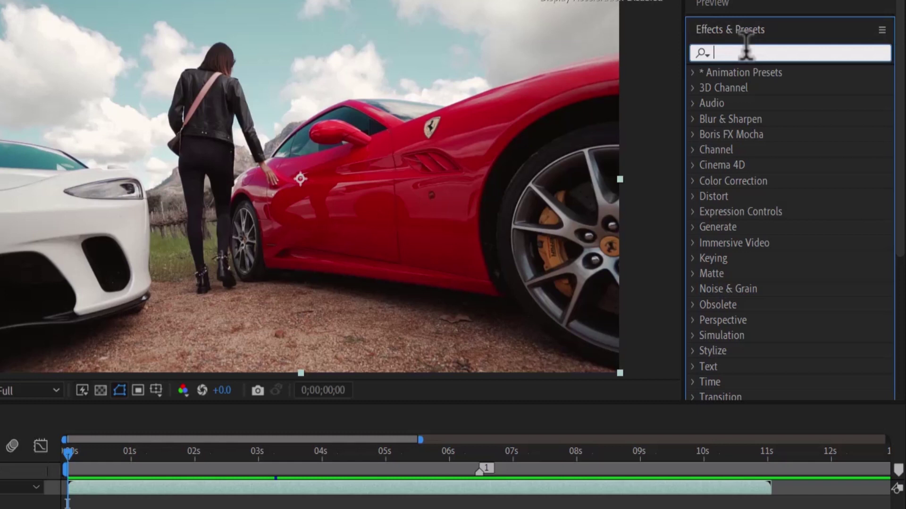
{"action": "left_click", "coordinate": [746, 52]}
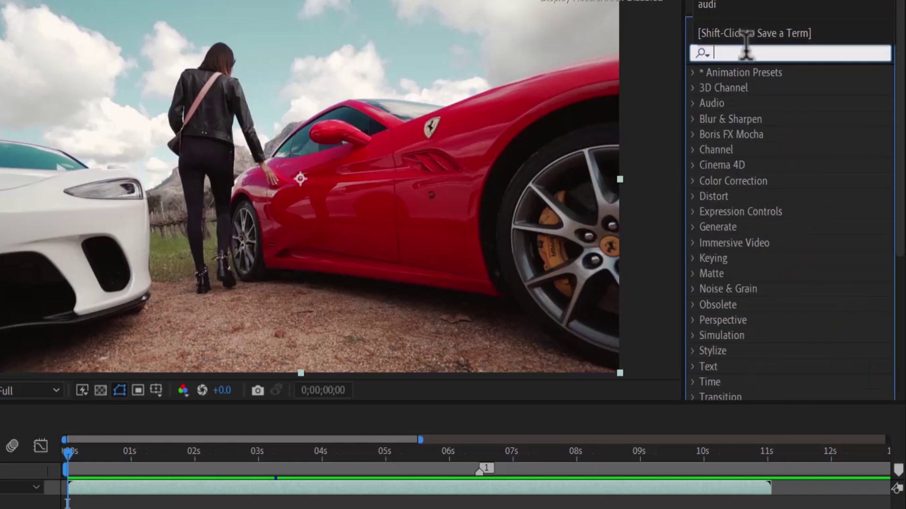
{"action": "type", "text": "colo"}
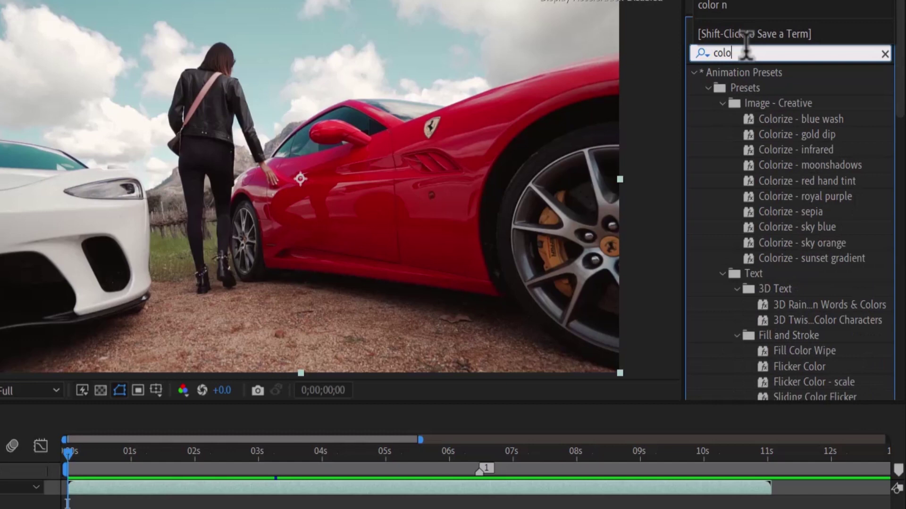
{"action": "type", "text": "r n"}
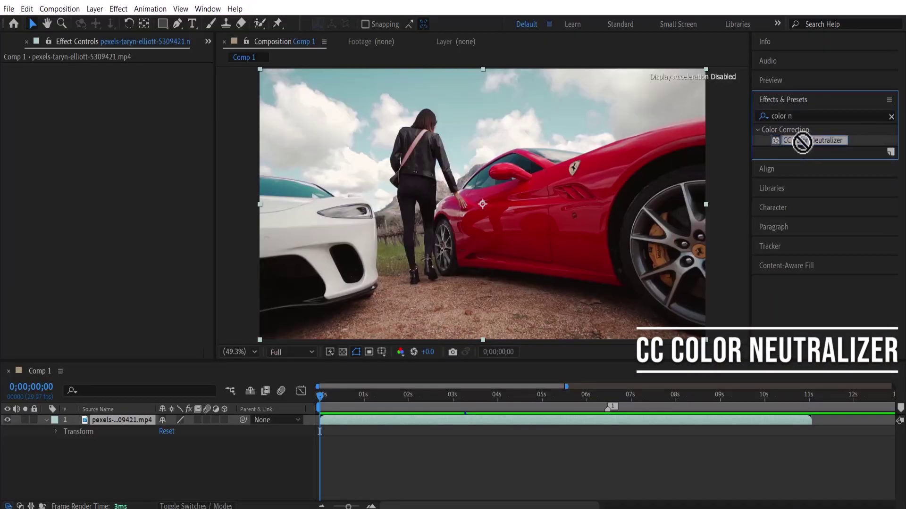
Apply CC Color Neutralizer, sampling Shadows Unbalance from the red car and Midtones from the wheel
{"action": "mouse_move", "coordinate": [803, 141]}
{"action": "left_mouse_down"}
{"action": "mouse_move", "coordinate": [474, 350]}
{"action": "mouse_move", "coordinate": [450, 254]}
{"action": "left_mouse_up"}
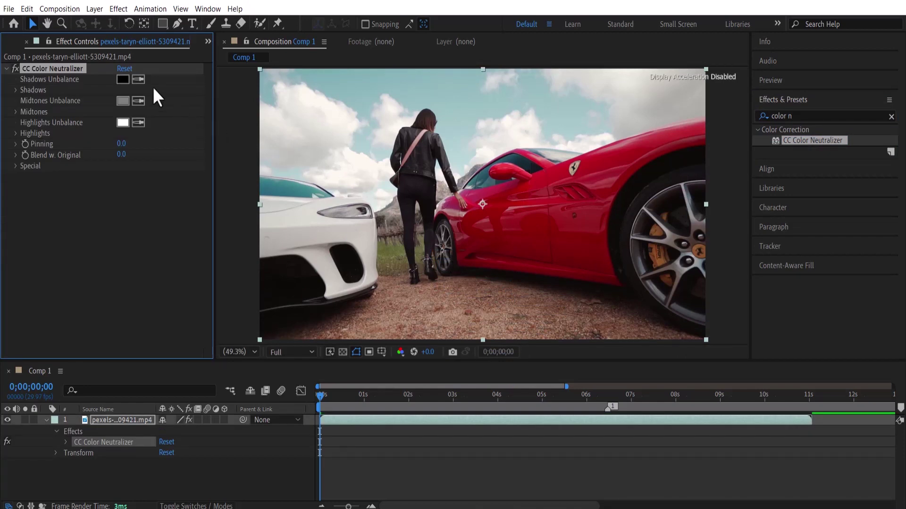
{"action": "left_click", "coordinate": [138, 79]}
{"action": "left_click", "coordinate": [574, 202]}
{"action": "left_click", "coordinate": [139, 101]}
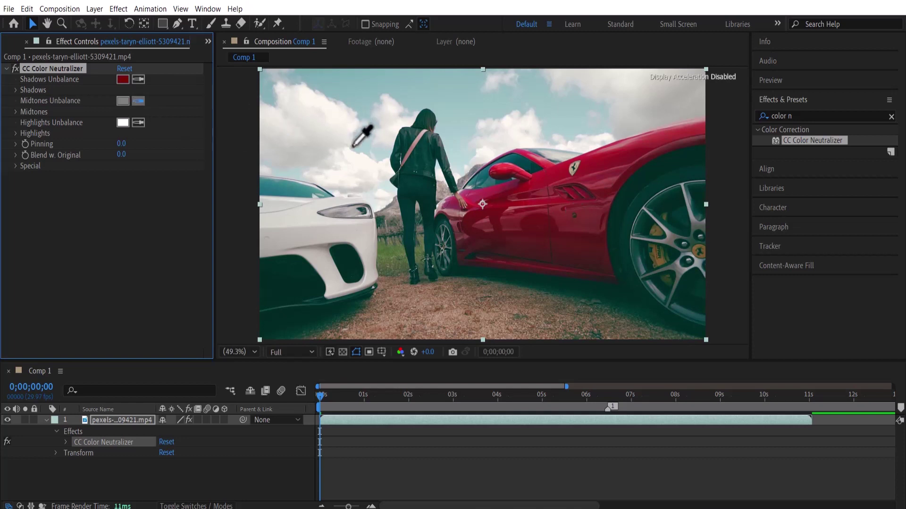
{"action": "left_click", "coordinate": [669, 247]}
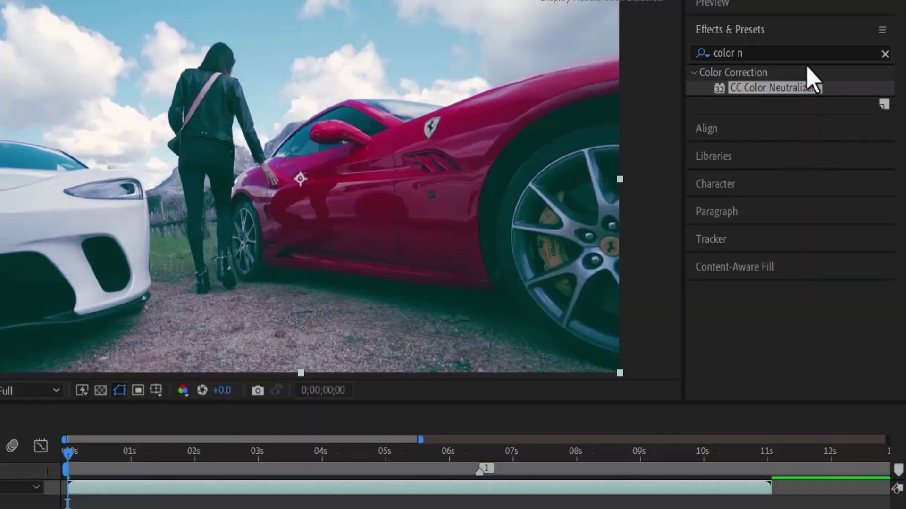
Search 'noise', apply the Noise effect to the clip, and set Amount of Noise to 16%
{"action": "left_click", "coordinate": [782, 115]}
{"action": "double_click", "coordinate": [728, 53]}
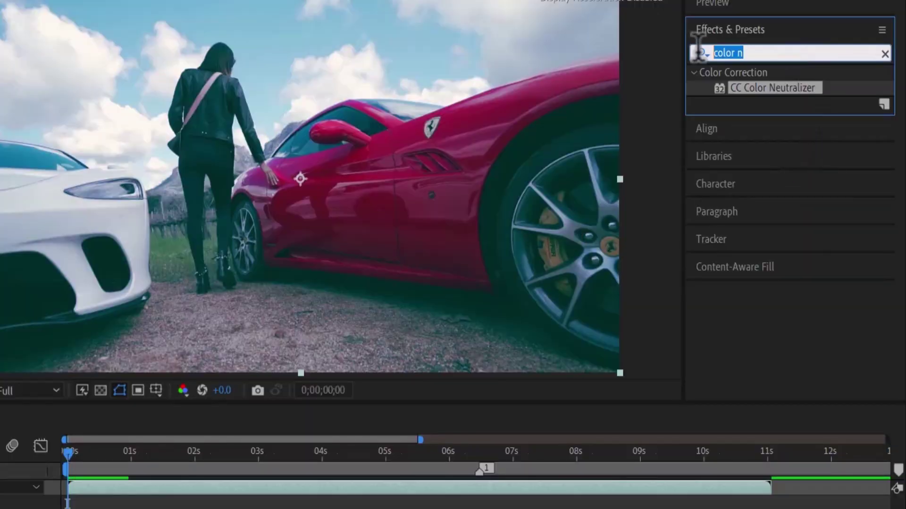
{"action": "type", "text": "noise"}
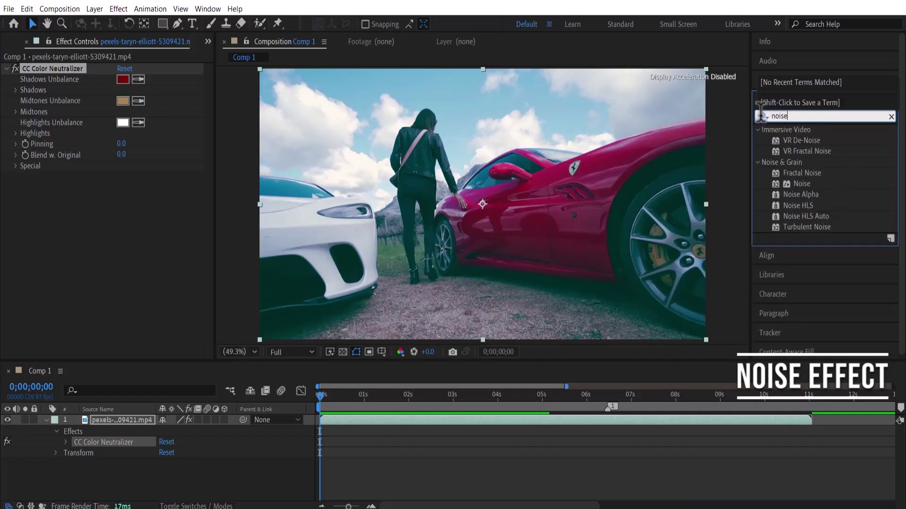
{"action": "left_click_drag", "start_coordinate": [797, 183], "coordinate": [528, 220]}
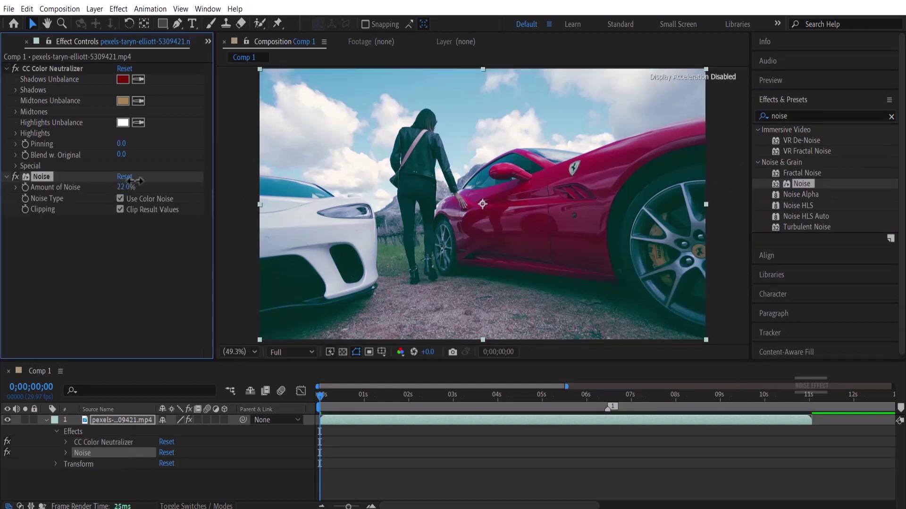
{"action": "left_click_drag", "start_coordinate": [122, 187], "coordinate": [138, 186]}
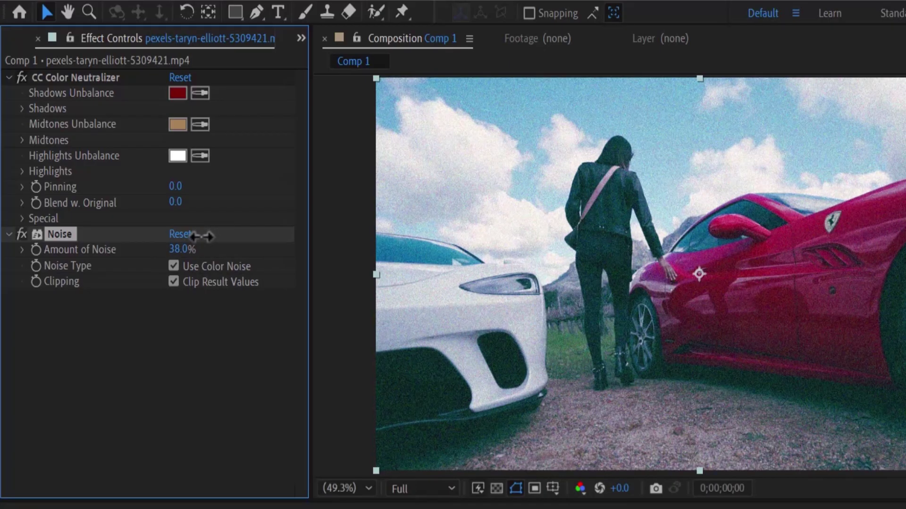
{"action": "left_click_drag", "start_coordinate": [206, 236], "coordinate": [185, 235]}
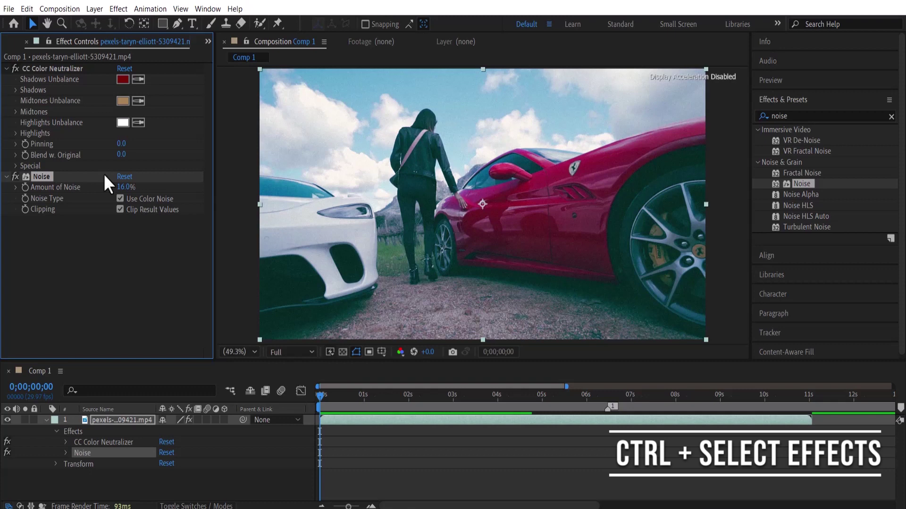
Select CC Color Neutralizer and Noise and save them as the 'noise & color' animation preset
{"action": "left_click", "coordinate": [63, 68], "text": "ctrl"}
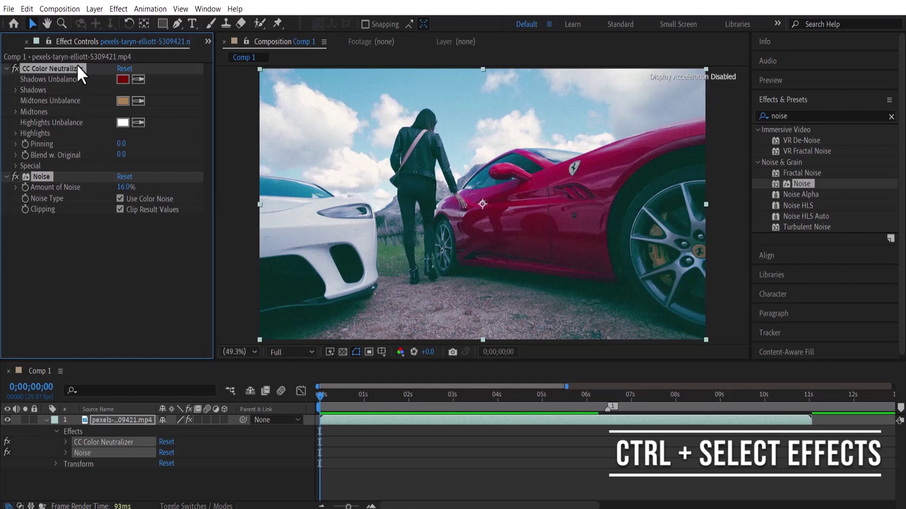
{"action": "left_click", "coordinate": [150, 9]}
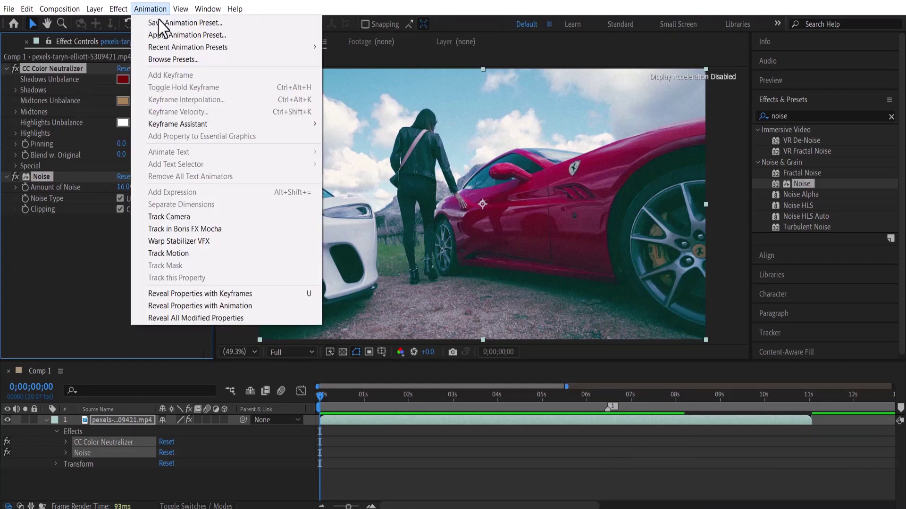
{"action": "left_click", "coordinate": [170, 15]}
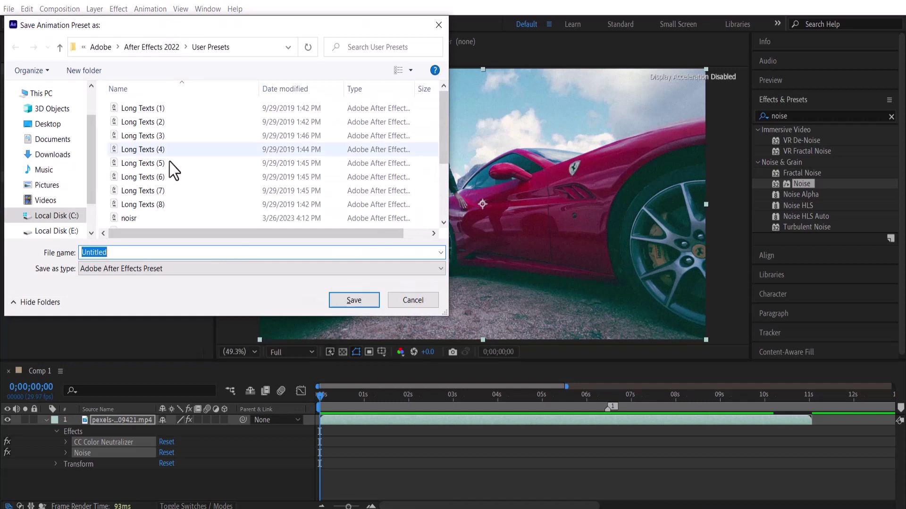
{"action": "left_click", "coordinate": [155, 252]}
{"action": "type", "text": "& color"}
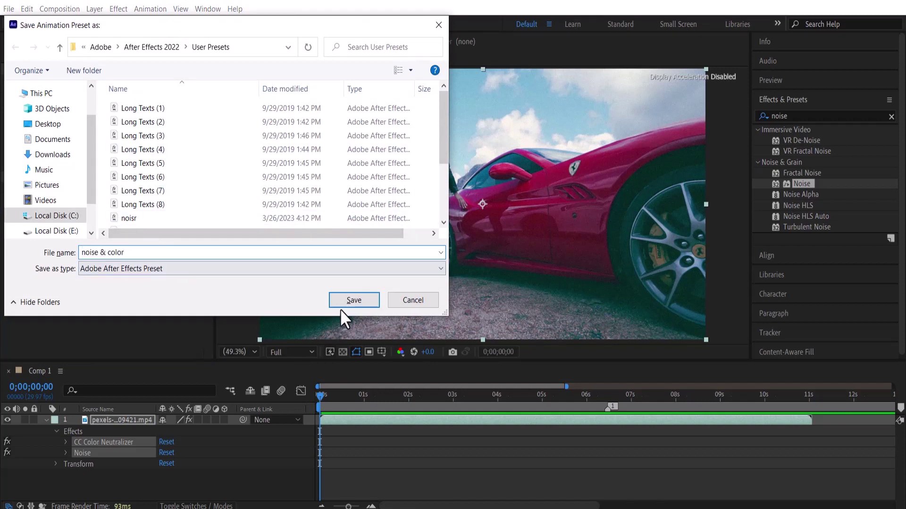
{"action": "left_click", "coordinate": [353, 300]}
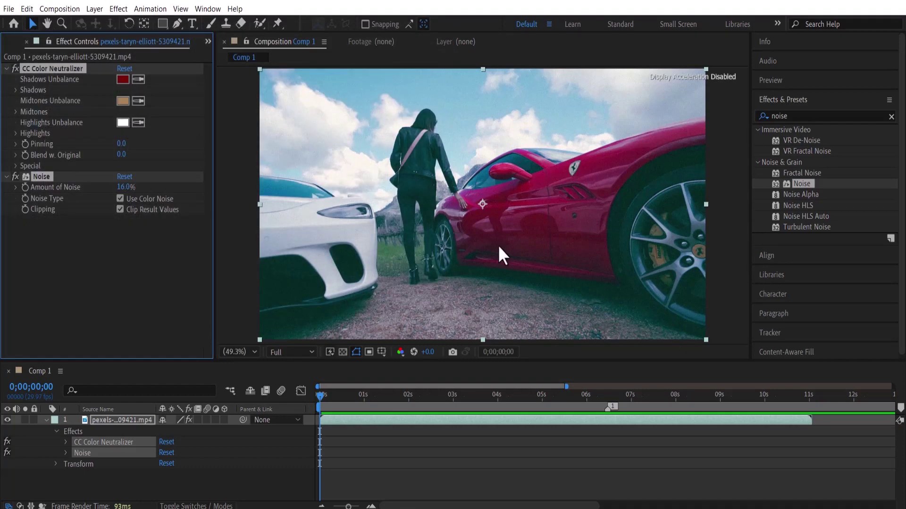
Refresh the preset list, delete both effects, and drag the 'noise & color' preset onto the clip
{"action": "left_click", "coordinate": [808, 99]}
{"action": "left_click", "coordinate": [834, 116]}
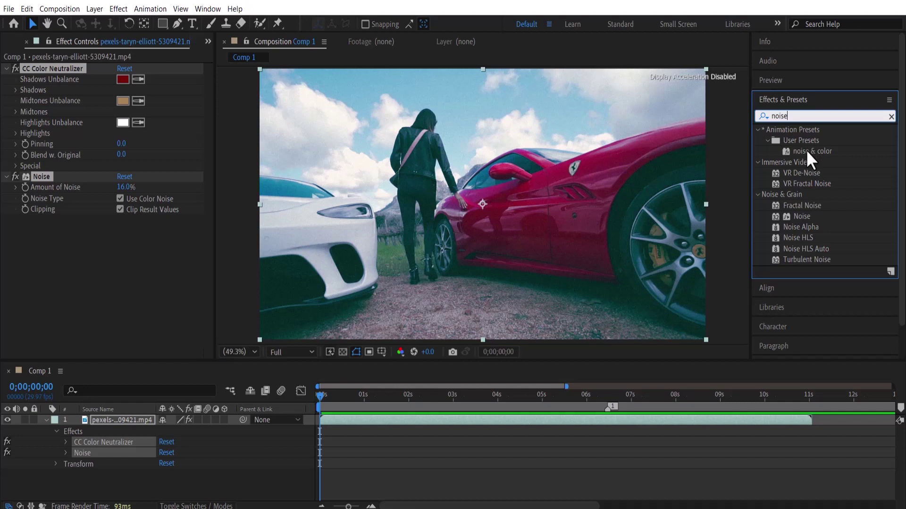
{"action": "key", "text": "Delete"}
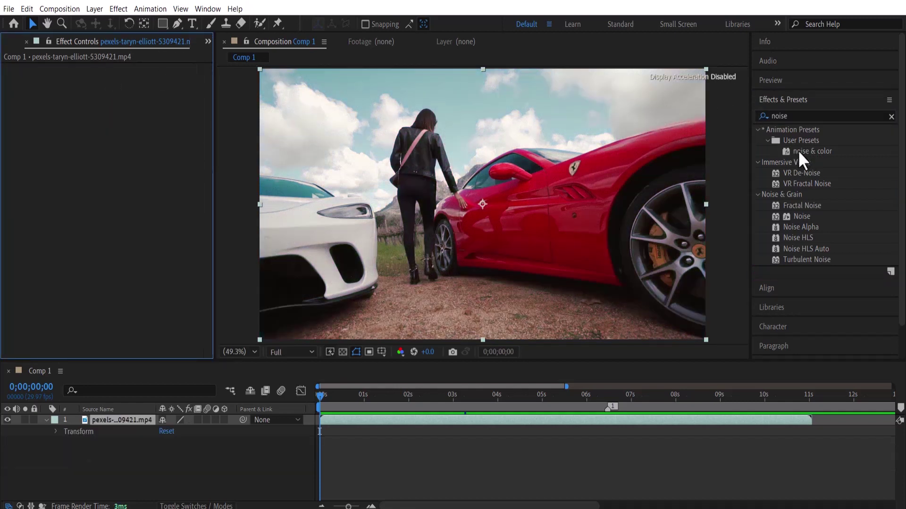
{"action": "mouse_move", "coordinate": [804, 150]}
{"action": "left_mouse_down"}
{"action": "mouse_move", "coordinate": [488, 303]}
{"action": "mouse_move", "coordinate": [482, 282]}
{"action": "left_mouse_up"}
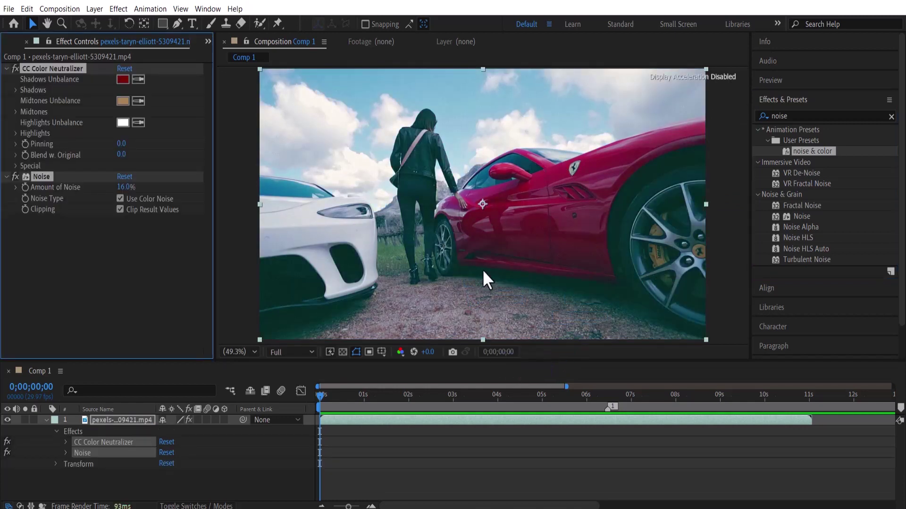